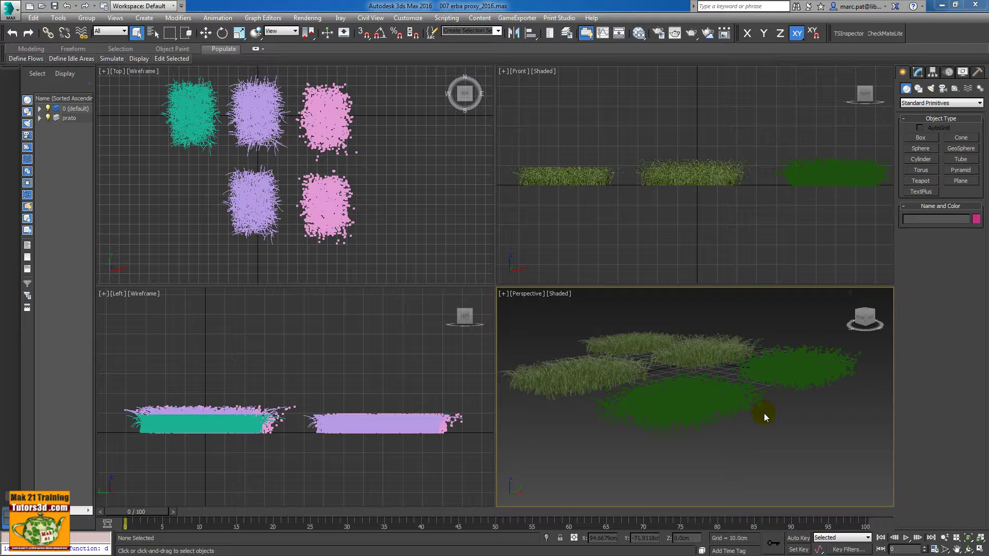
Review the proxy parameters of mrProxy_erba_001 and mrProxy_erba_cut in 3ds Max 2016.
{"action": "left_click", "coordinate": [575, 33]}
{"action": "left_click", "coordinate": [753, 371]}
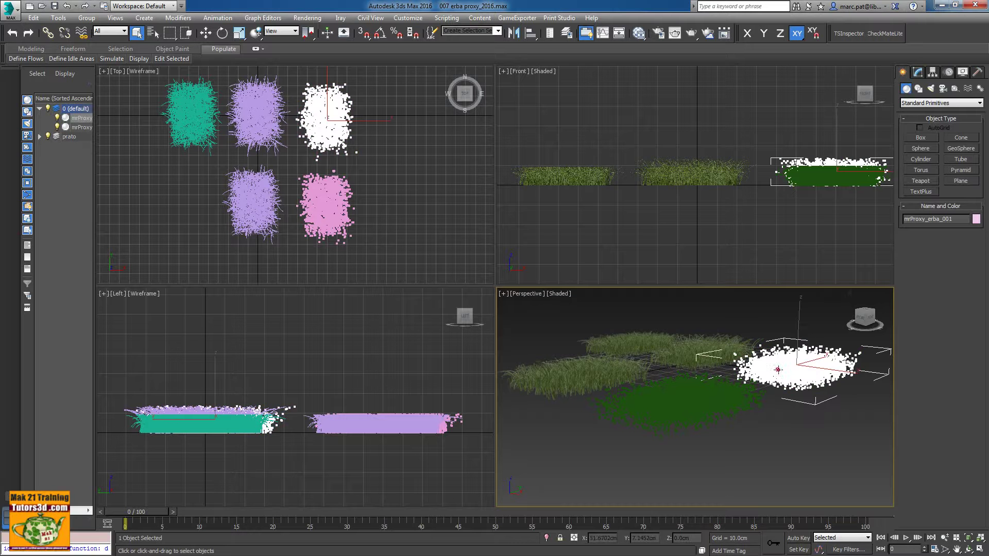
{"action": "left_click", "coordinate": [917, 72]}
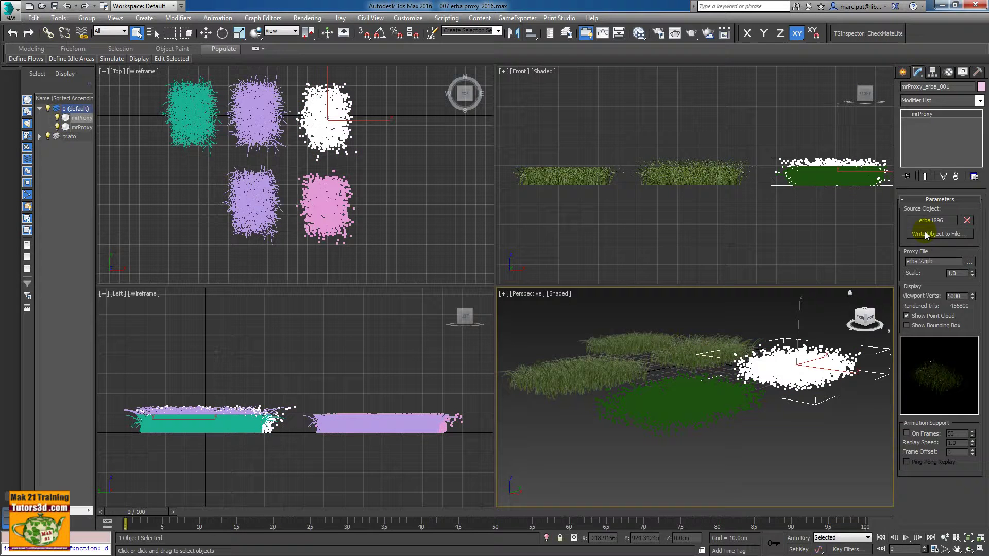
{"action": "left_click", "coordinate": [665, 395]}
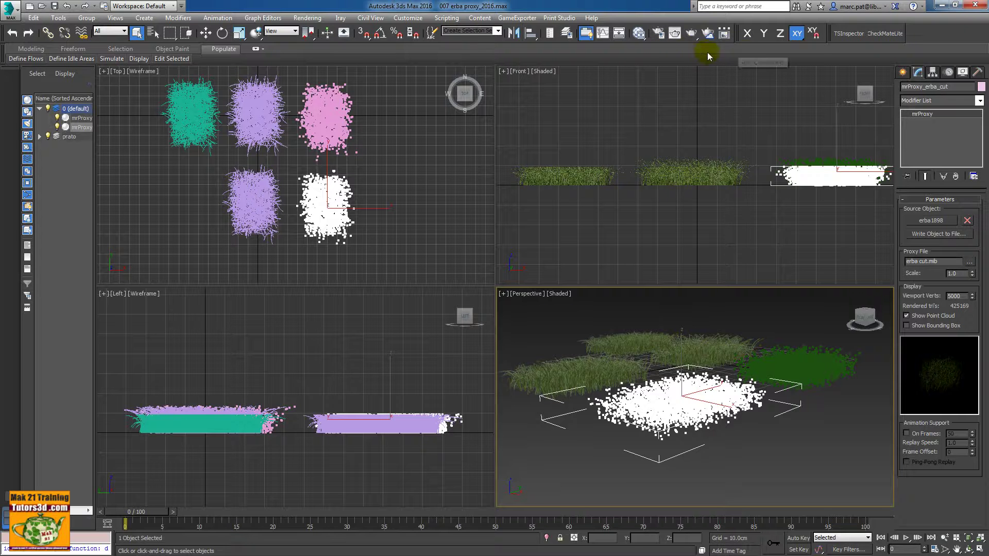
Render the perspective view with all five grass patches, then close the rendered frame.
{"action": "left_click", "coordinate": [691, 35]}
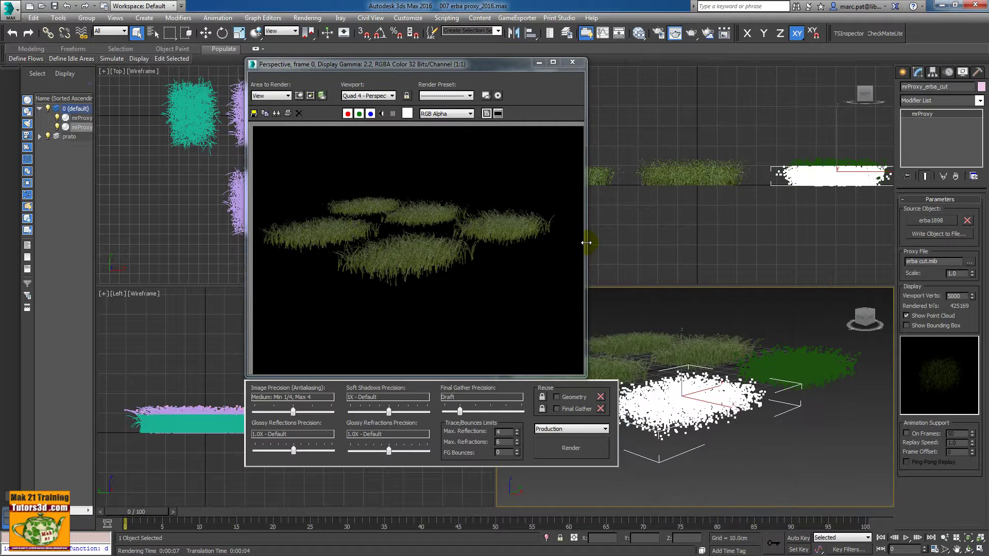
{"action": "left_click", "coordinate": [573, 62]}
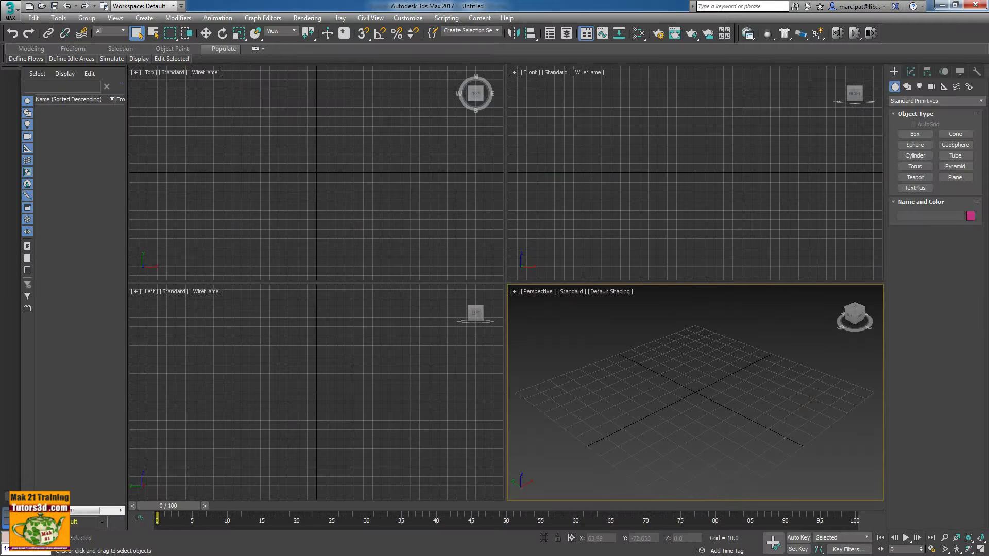
Open 007 erba proxy_2016.max and inspect both grass proxies, toggling Show Point Cloud.
{"action": "left_click_drag", "start_coordinate": [691, 311], "coordinate": [690, 323]}
{"action": "left_click", "coordinate": [690, 327]}
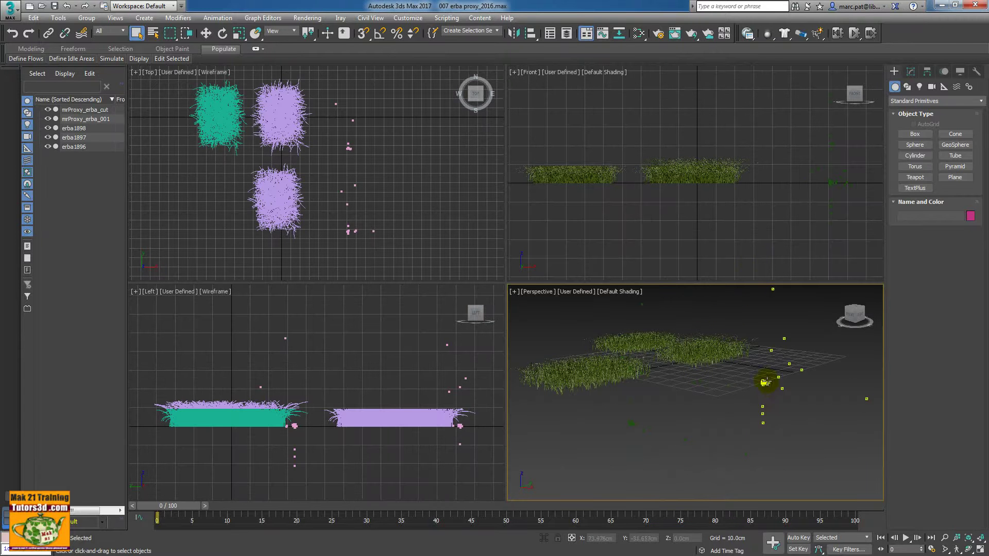
{"action": "left_click", "coordinate": [765, 381]}
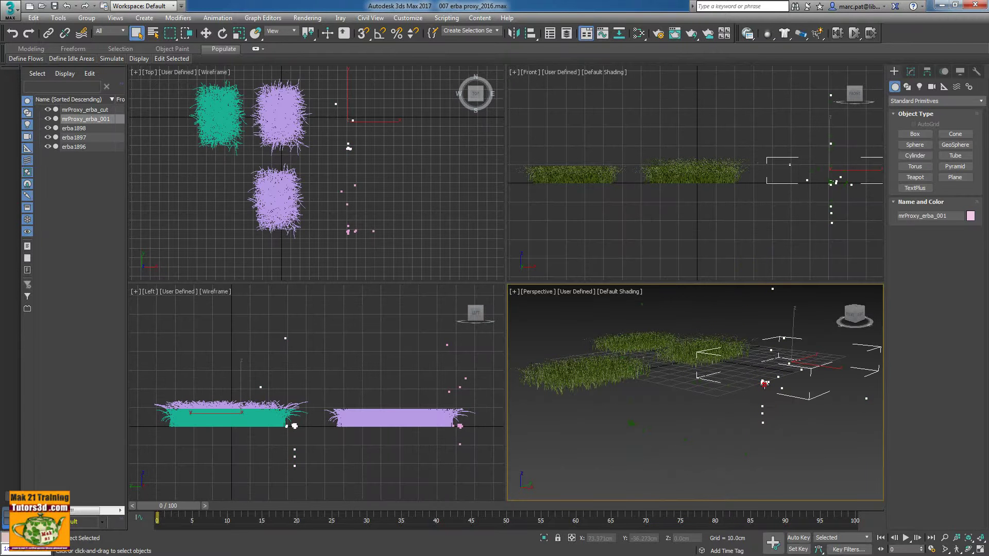
{"action": "left_click", "coordinate": [914, 73]}
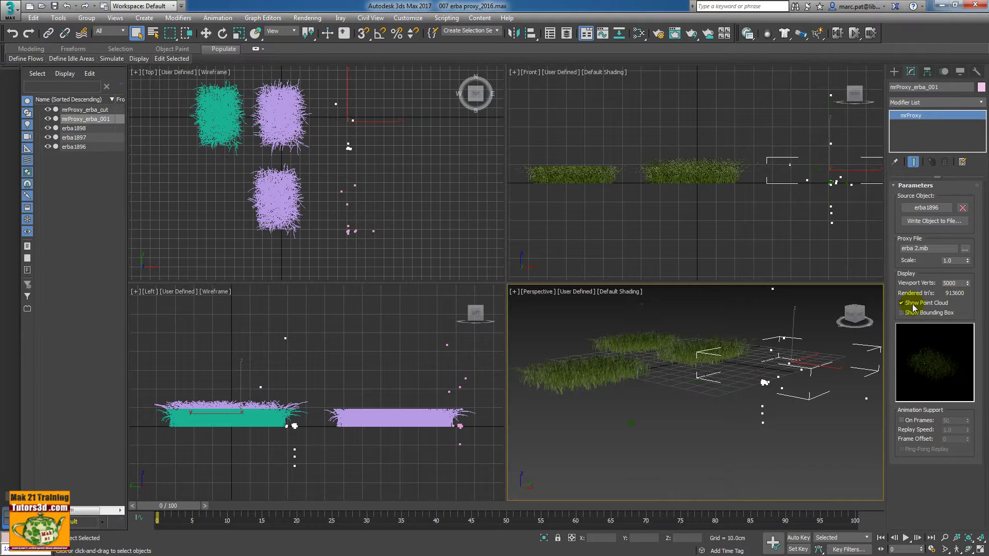
{"action": "left_click", "coordinate": [905, 304]}
{"action": "left_click", "coordinate": [905, 304]}
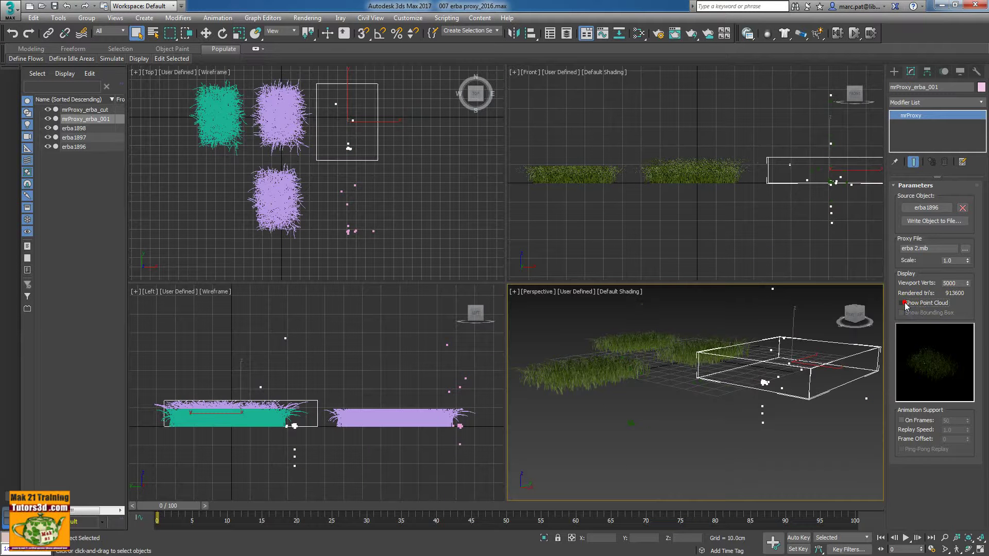
{"action": "left_click", "coordinate": [634, 425]}
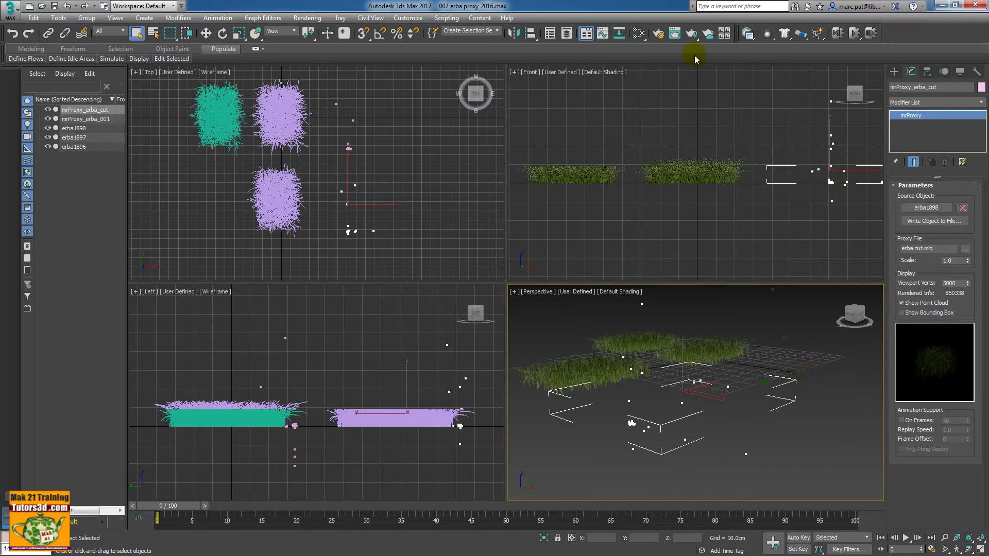
Render the grass proxy scene in 3ds Max 2017 and move the frame window aside.
{"action": "left_click", "coordinate": [691, 33]}
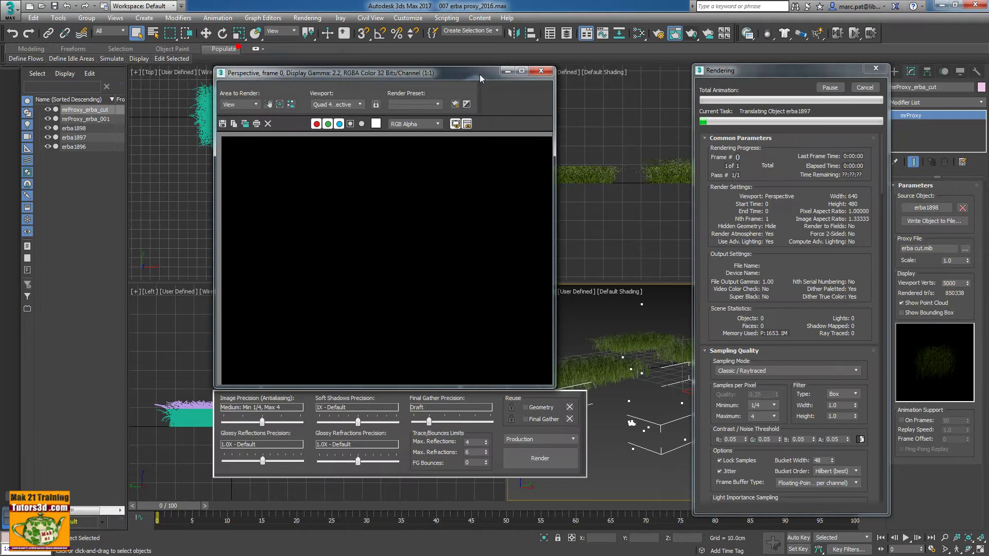
{"action": "left_click_drag", "start_coordinate": [480, 78], "coordinate": [587, 70]}
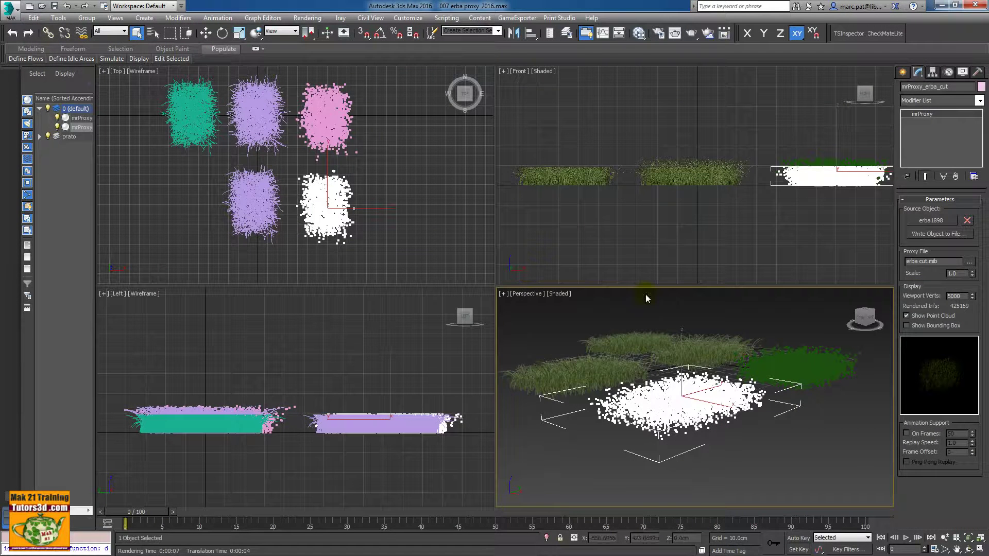
Minimize 3ds Max and relaunch 3ds Max 2017 from its desktop shortcut.
{"action": "left_click", "coordinate": [943, 5]}
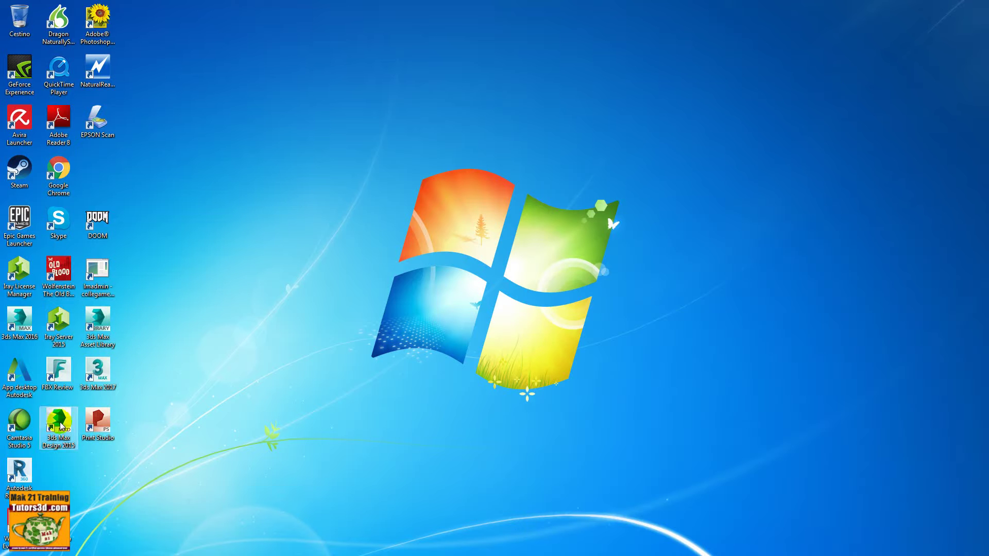
{"action": "double_click", "coordinate": [98, 376]}
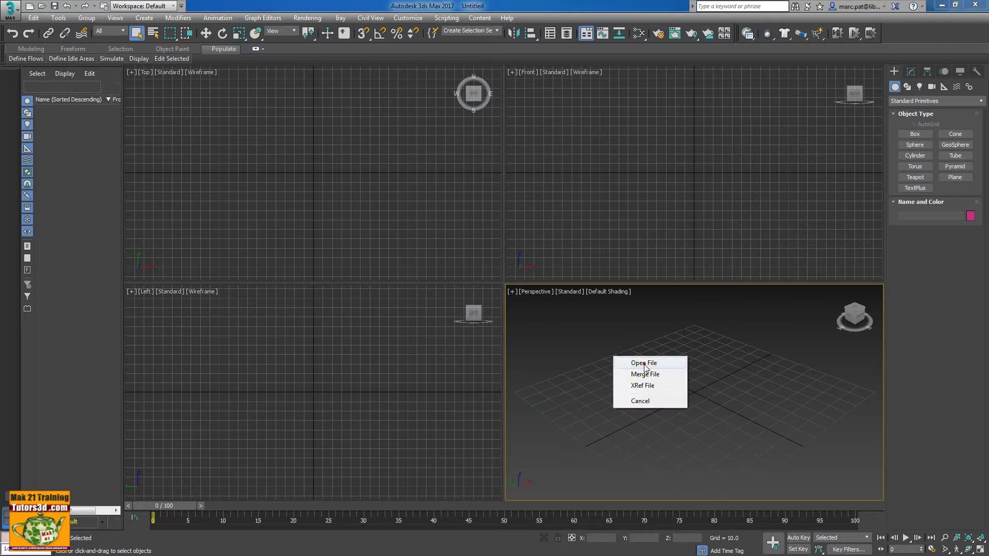
Open the grass scene, dismiss the Welcome Screen, and show mrProxy_erba_001 in Modify.
{"action": "left_click", "coordinate": [643, 361]}
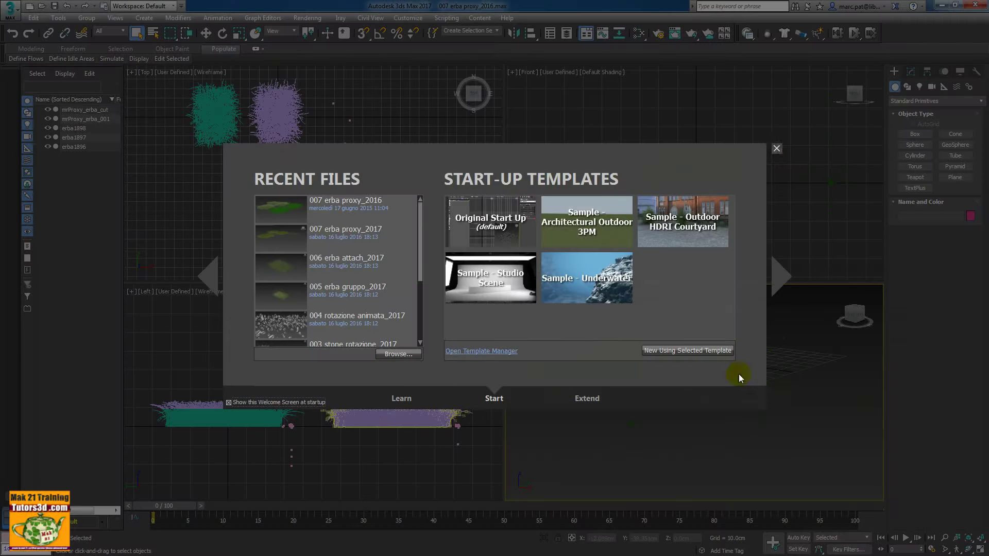
{"action": "left_click", "coordinate": [776, 149]}
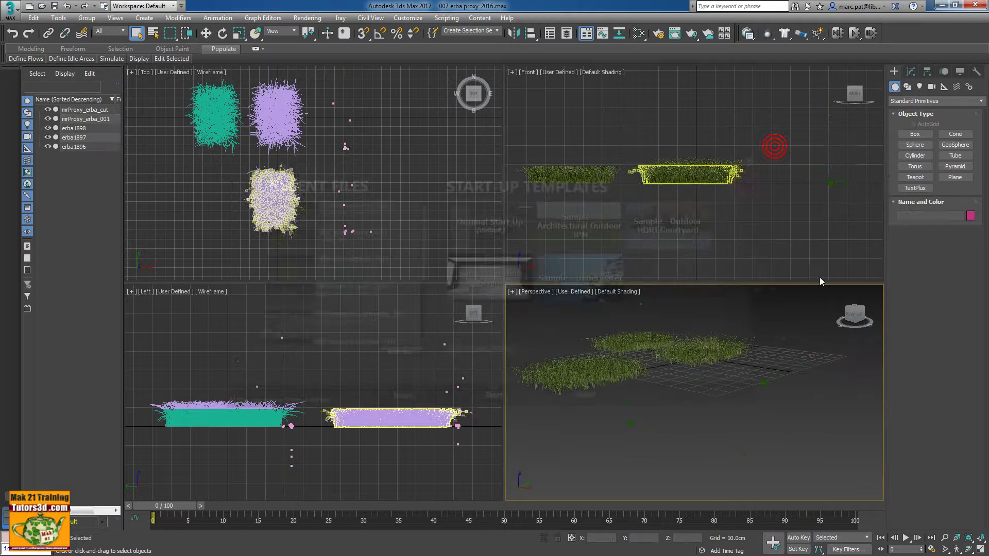
{"action": "left_click", "coordinate": [763, 382]}
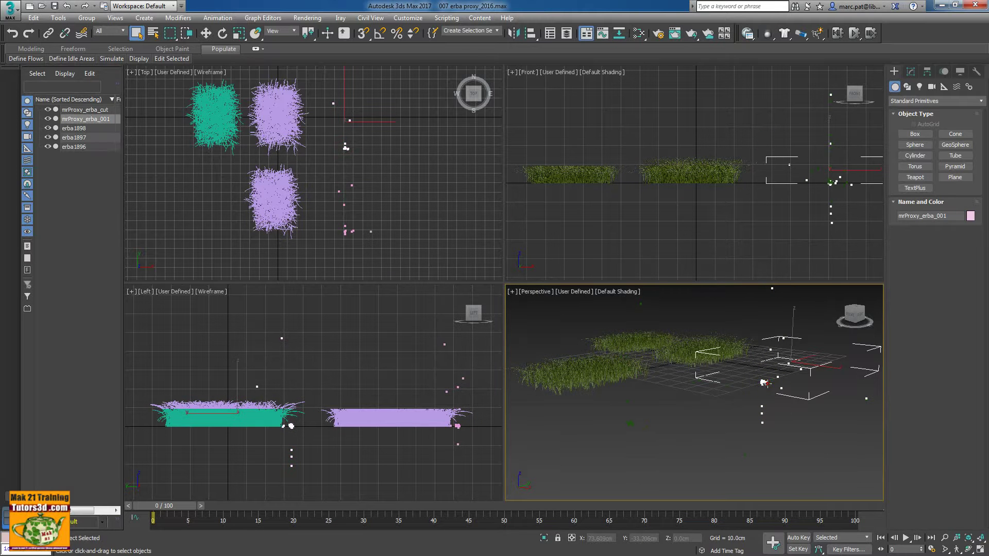
{"action": "left_click", "coordinate": [910, 71]}
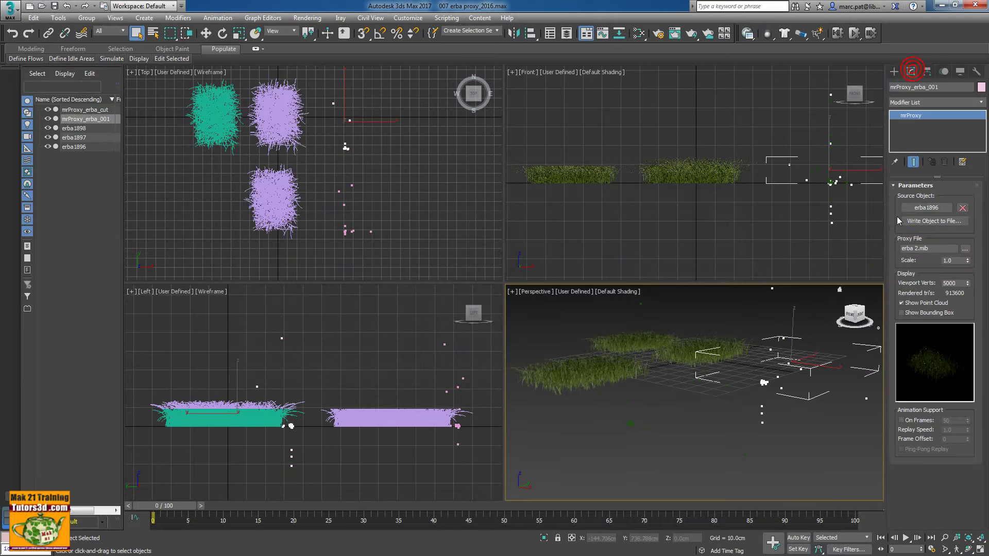
Save mrProxy_erba_001 as erba 2.mib, confirming the overwrite and proxy creation.
{"action": "left_click", "coordinate": [931, 221]}
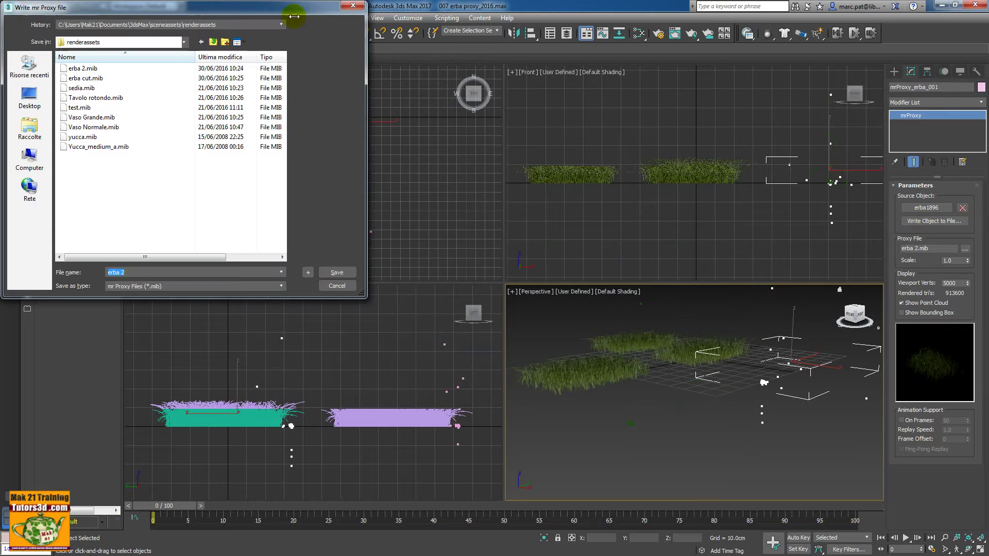
{"action": "left_click_drag", "start_coordinate": [293, 15], "coordinate": [662, 58]}
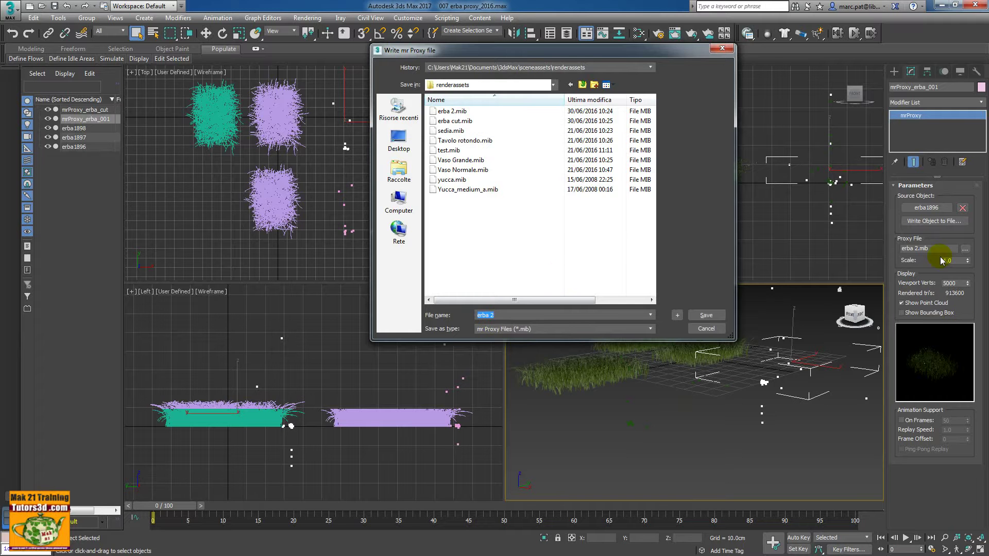
{"action": "left_click", "coordinate": [704, 316]}
{"action": "left_click", "coordinate": [535, 327]}
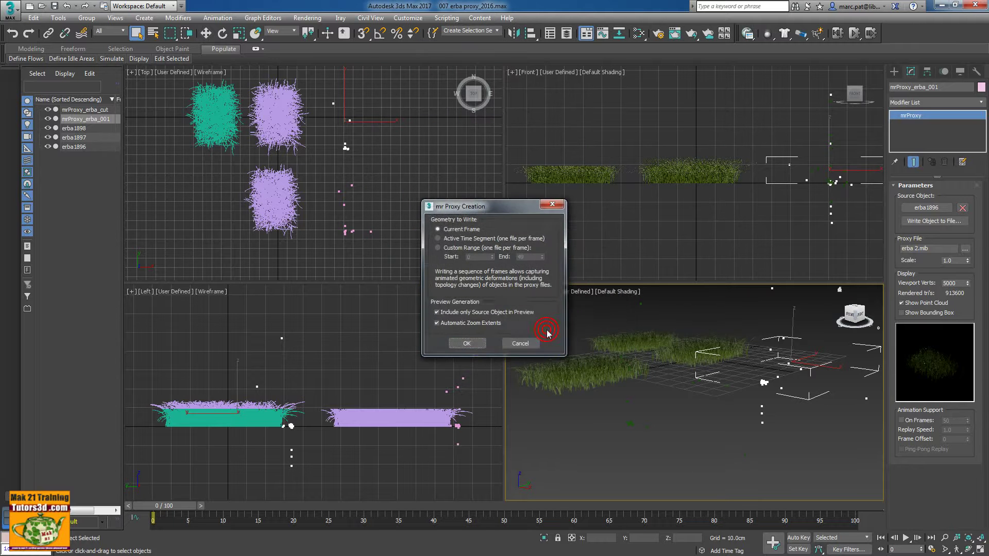
{"action": "left_click", "coordinate": [473, 345]}
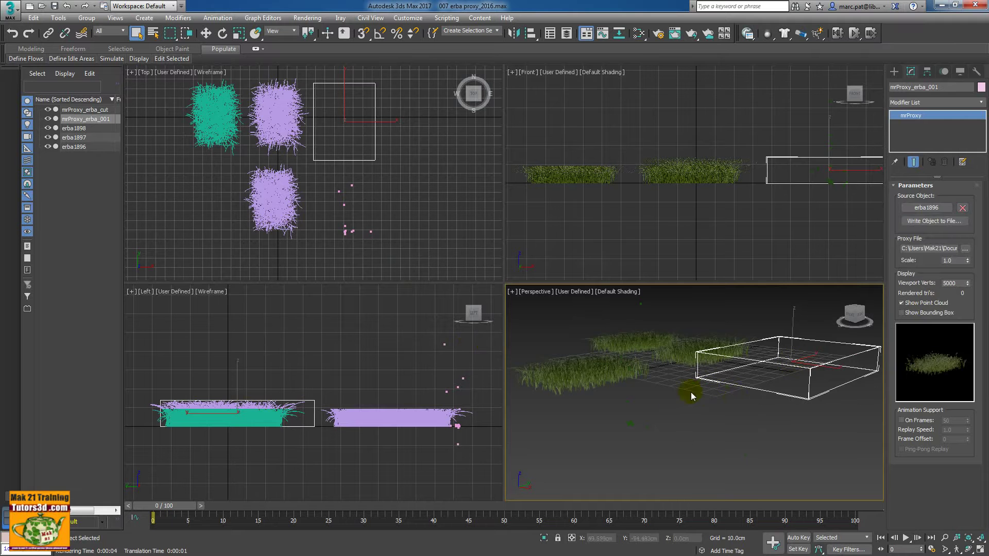
Select mrProxy_erba_cut and save it as erba cut.mib, confirming overwrite and creation.
{"action": "left_click", "coordinate": [635, 422]}
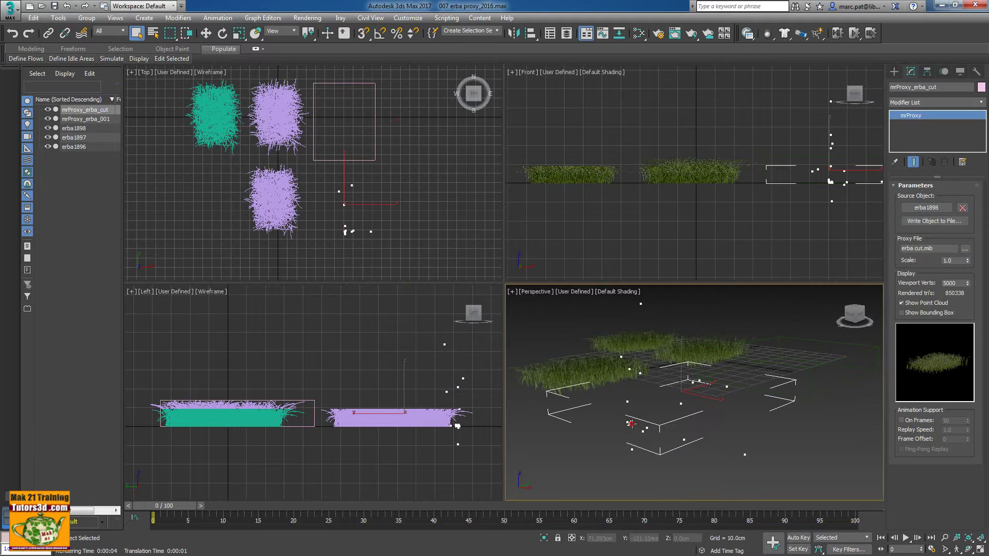
{"action": "left_click", "coordinate": [930, 221]}
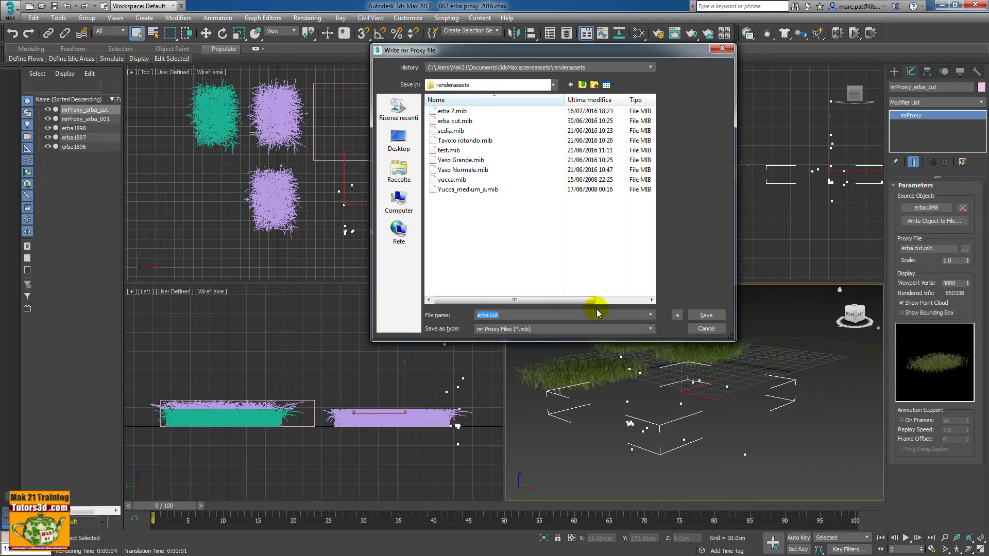
{"action": "left_click", "coordinate": [704, 316]}
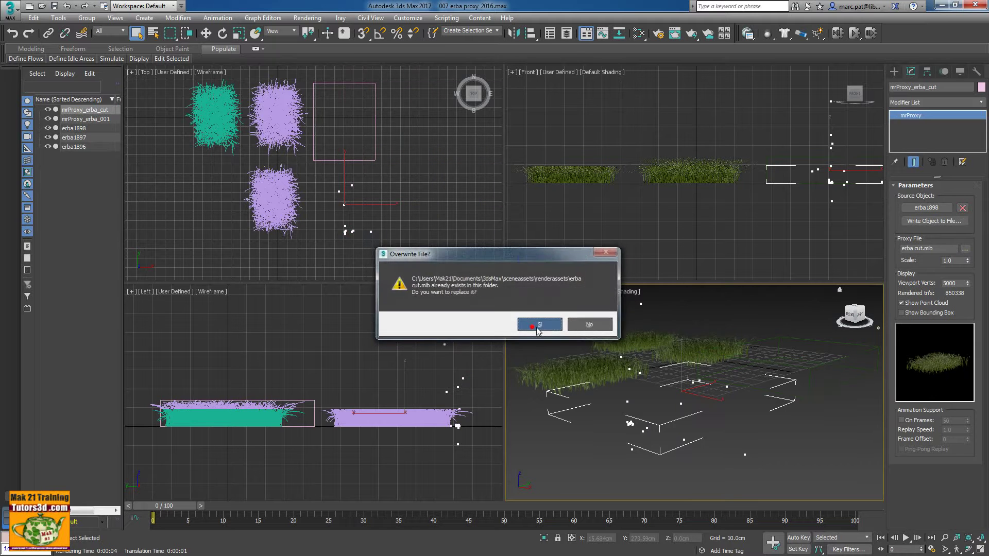
{"action": "left_click", "coordinate": [537, 326]}
{"action": "left_click", "coordinate": [466, 343]}
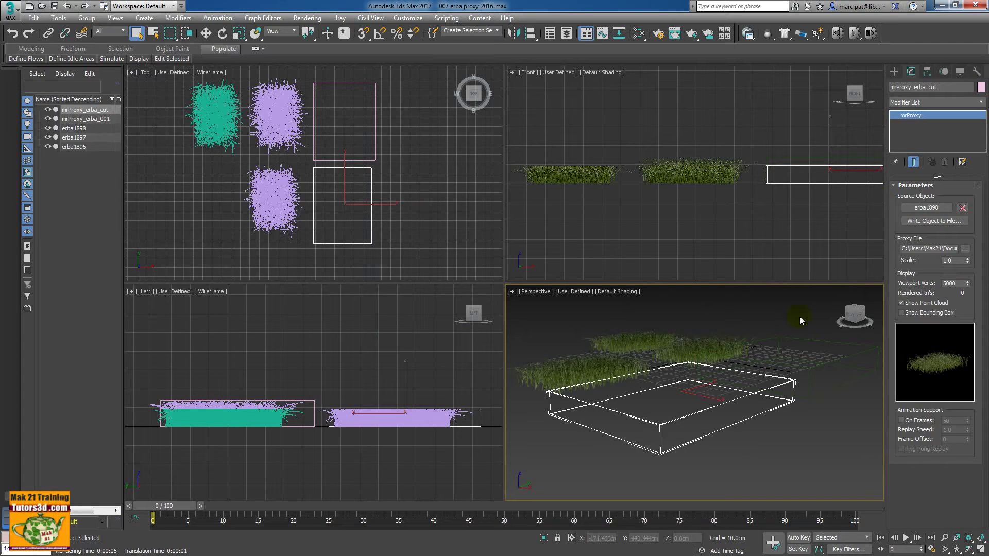
Set mrProxy_erba_cut's Viewport Verts spinner to 5104.
{"action": "left_click", "coordinate": [900, 304]}
{"action": "left_click_drag", "start_coordinate": [966, 283], "coordinate": [963, 224]}
{"action": "left_click", "coordinate": [691, 36]}
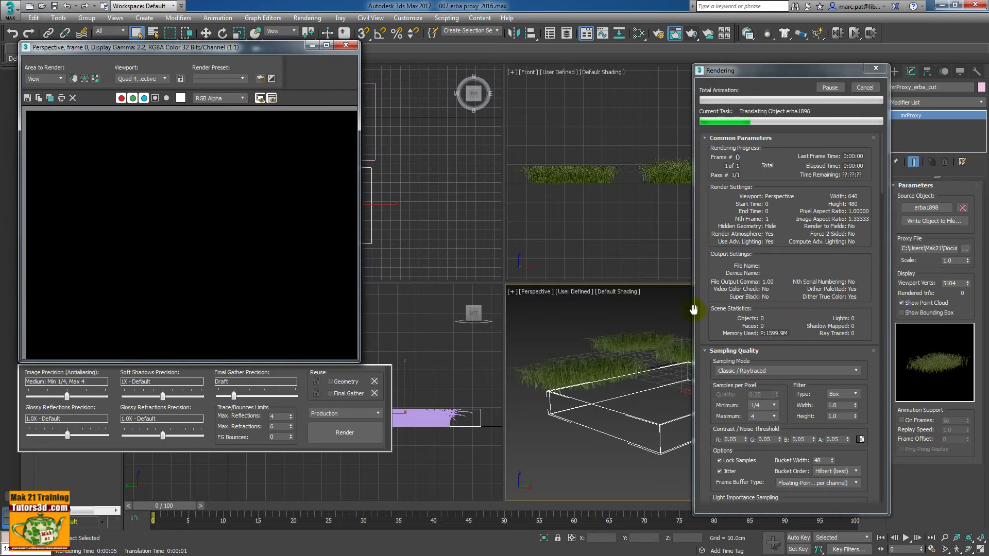
{"action": "left_click_drag", "start_coordinate": [303, 50], "coordinate": [571, 85]}
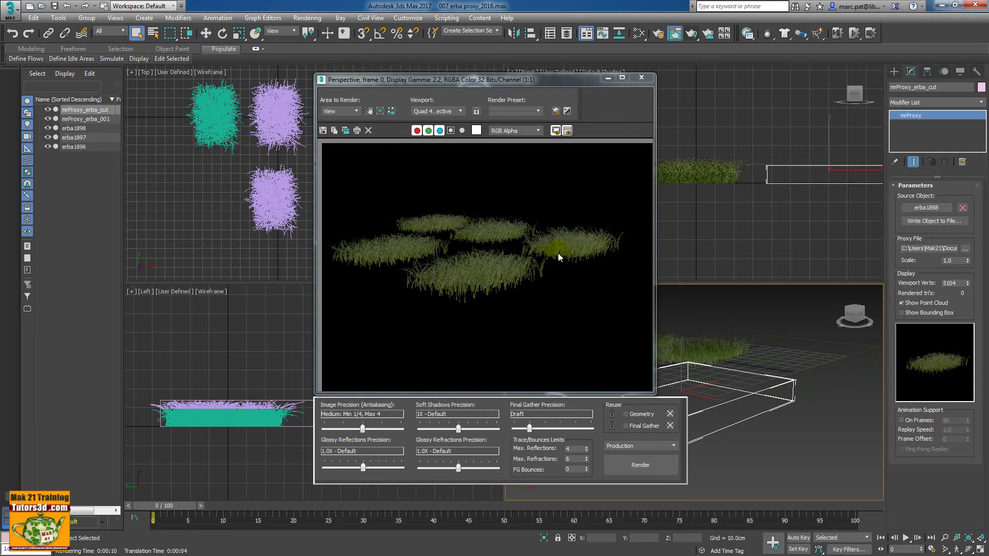
{"action": "left_click", "coordinate": [640, 77]}
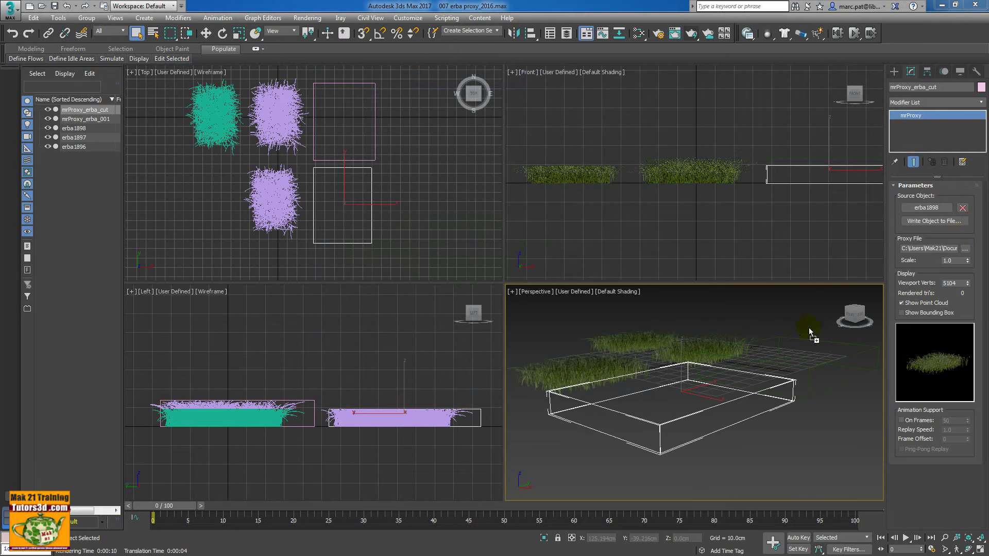
Open 008_Villa_end_erba proxy_2016.max without saving the current grass scene.
{"action": "left_click_drag", "start_coordinate": [809, 327], "coordinate": [808, 328]}
{"action": "left_click", "coordinate": [799, 328]}
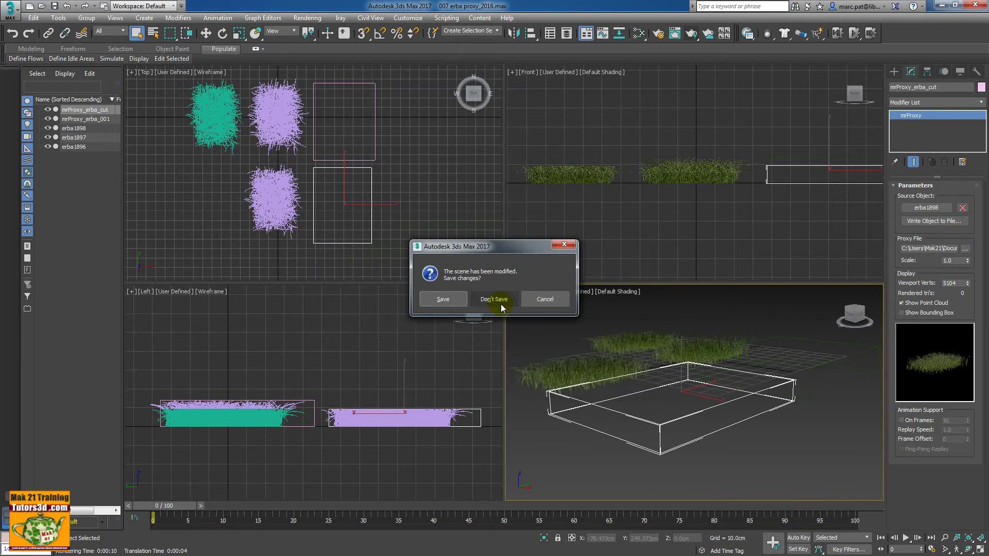
{"action": "left_click", "coordinate": [500, 304]}
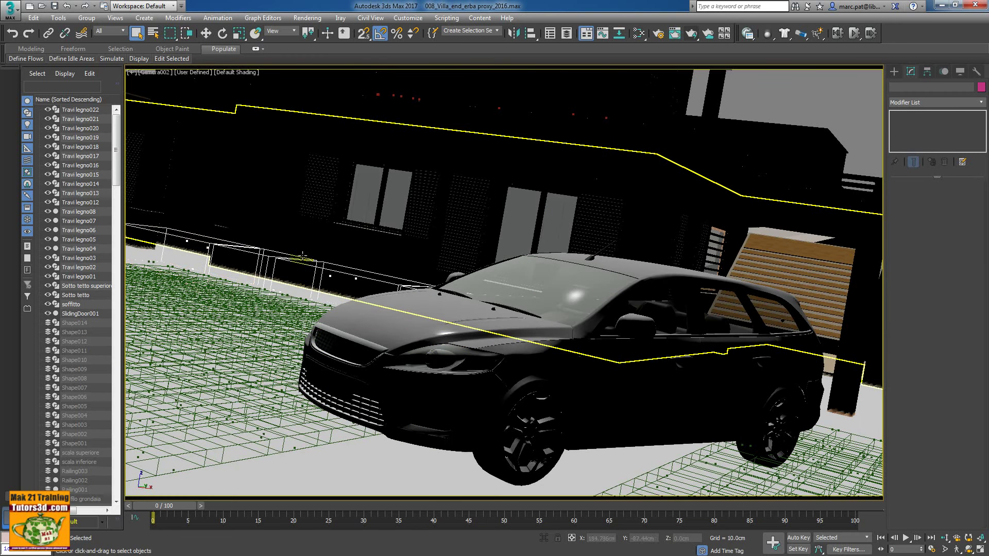
Set the villa camera viewport to High Quality shading from its shading label.
{"action": "left_click", "coordinate": [200, 73]}
{"action": "left_click", "coordinate": [232, 82]}
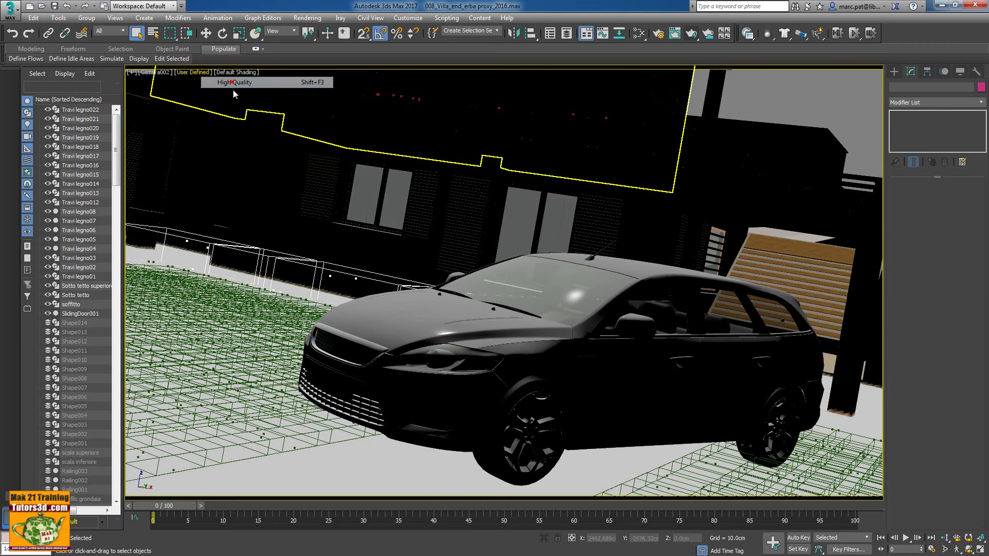